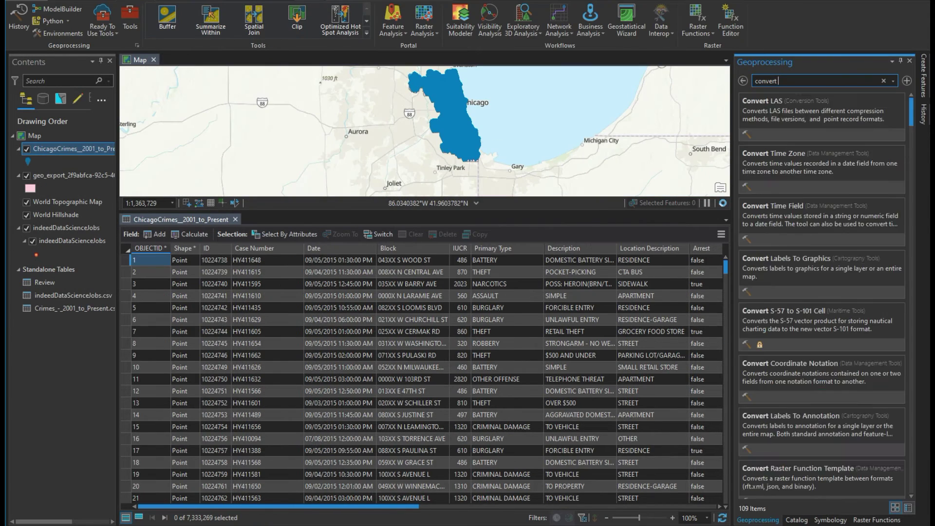
Run Convert Time Field on ChicagoCrimes__2001_to_Present, converting the Date field into a Date-type field named Date_Converted
click(790, 114)
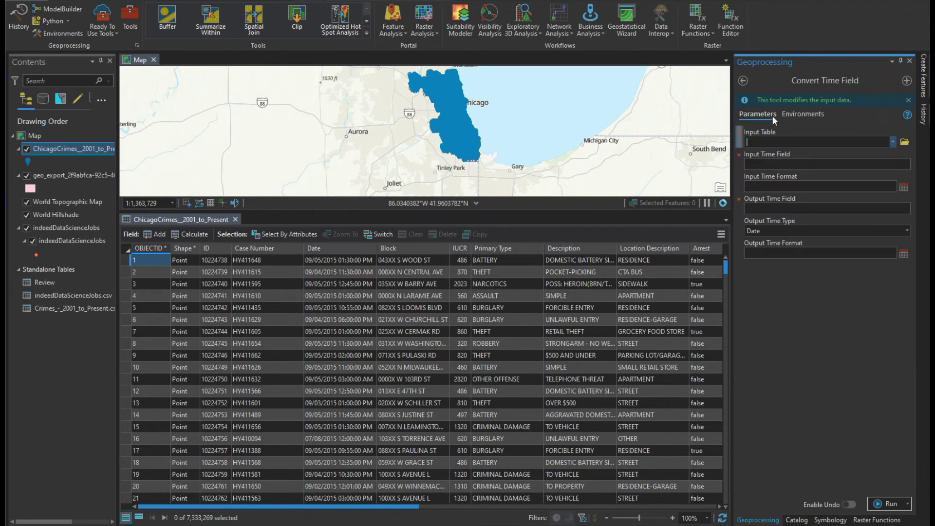
click(794, 205)
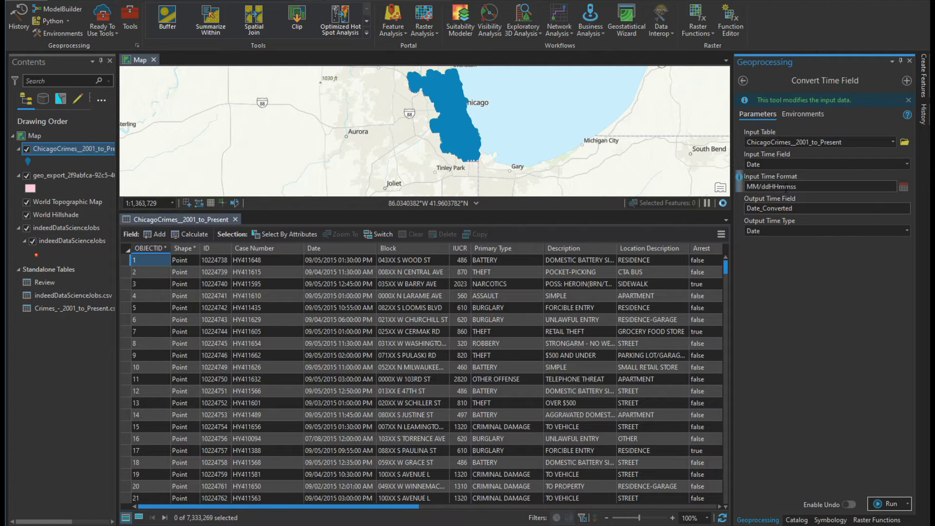
click(890, 504)
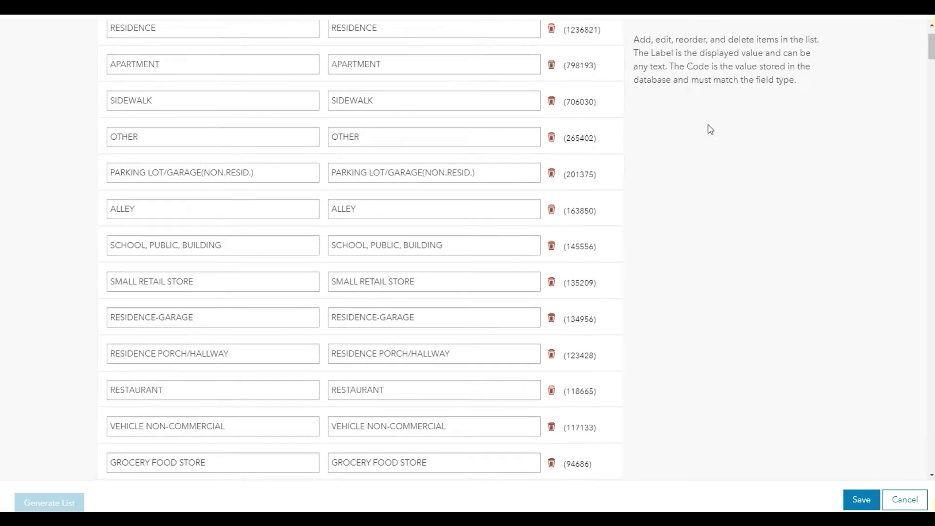
Review the list of location description values and page through the pop-ups of the ChicagoWards features
scroll(710, 129, down, 20)
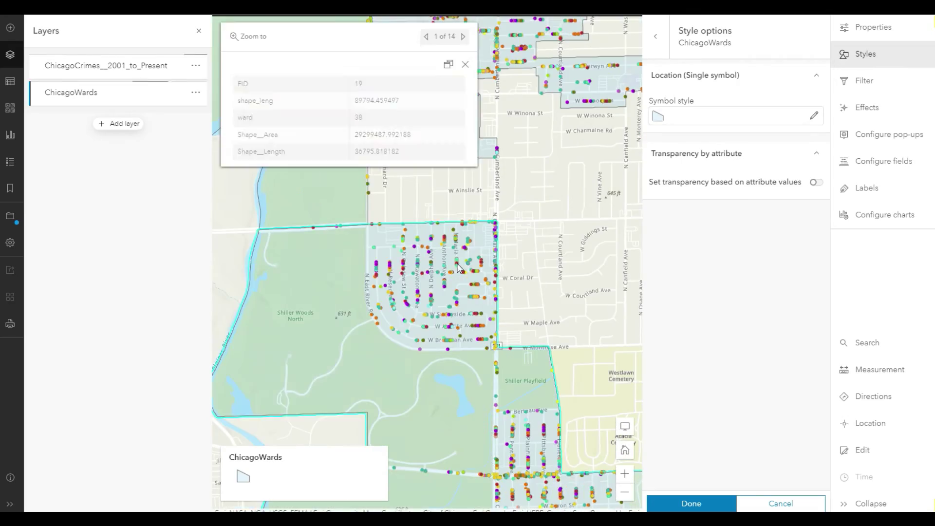
click(464, 36)
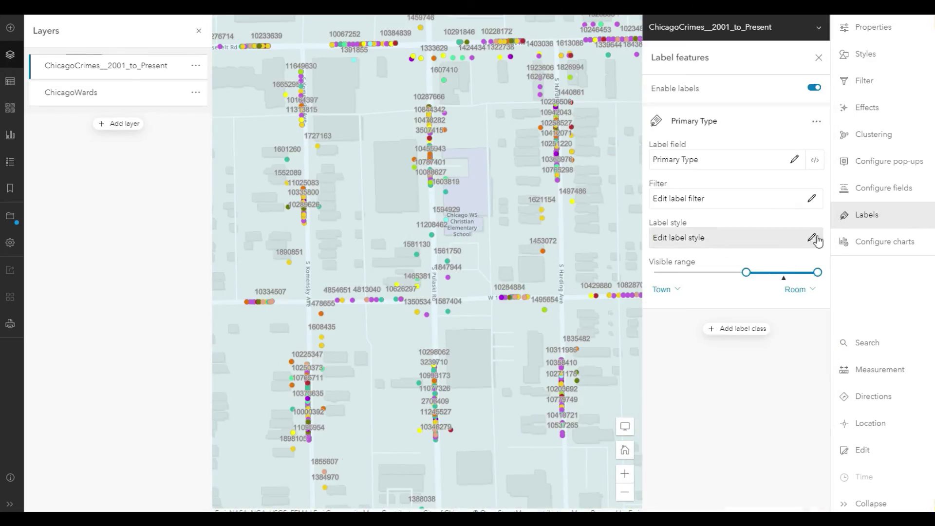
Style the crime layer's Primary Type labels in #ffffff at size 15, placed above right, with a #2b2b2b halo of size 1
click(812, 238)
scroll(505, 357, up, 3)
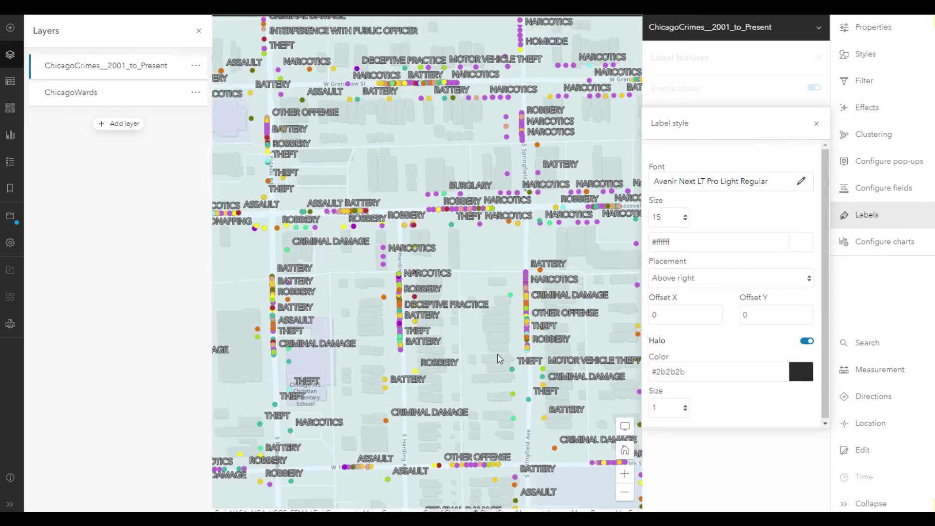
click(718, 372)
click(729, 393)
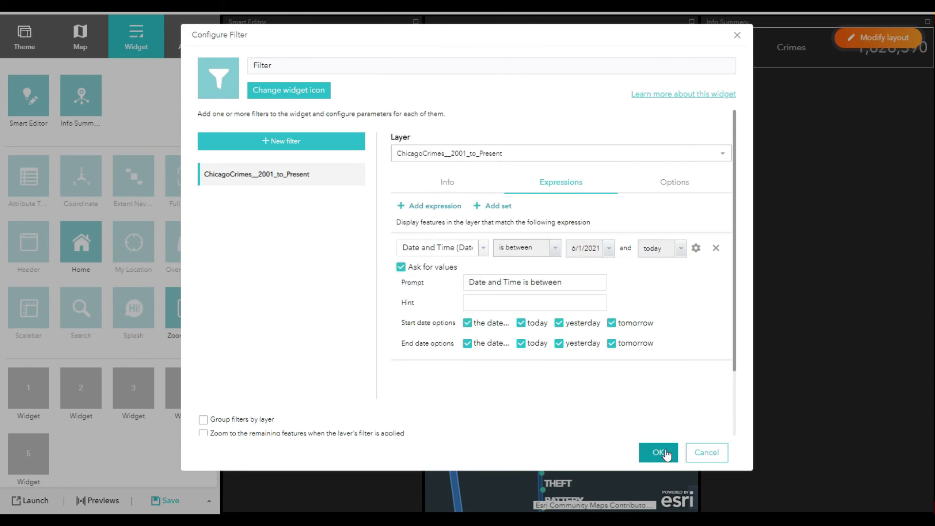
Configure the Filter widget to ask for Date and Time between 6/1/2021 and today, and open the filter on the map
click(666, 453)
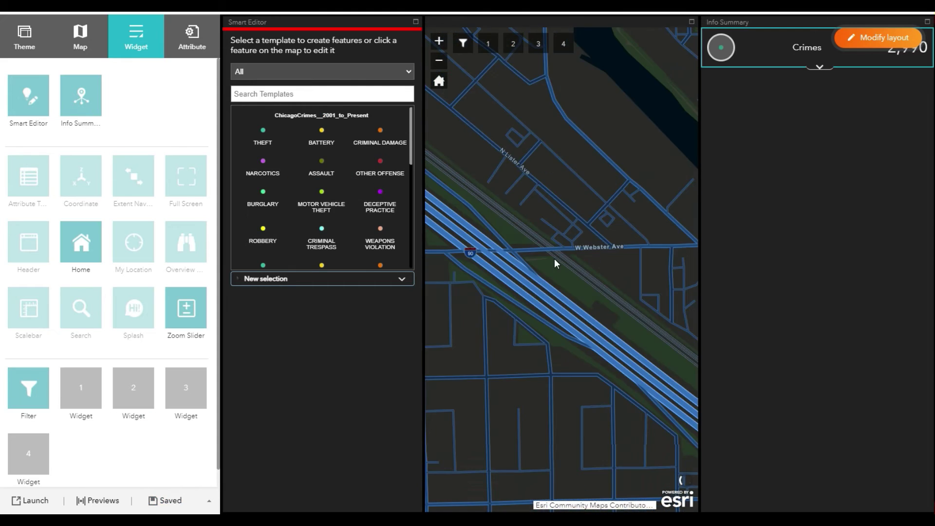
click(24, 395)
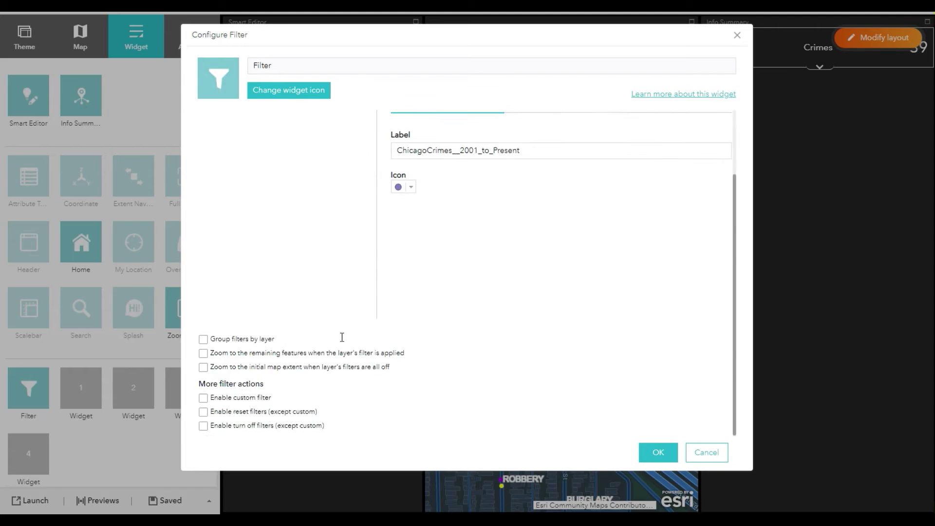
click(658, 452)
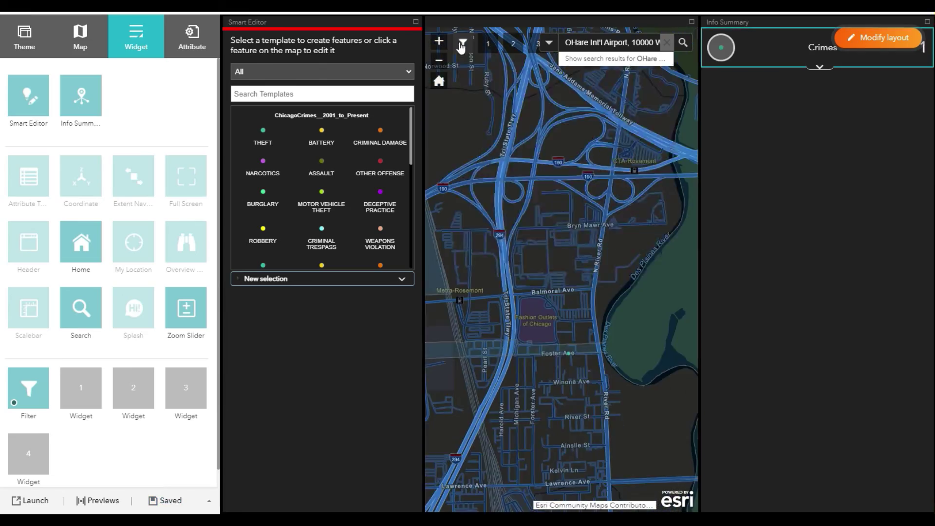
click(461, 44)
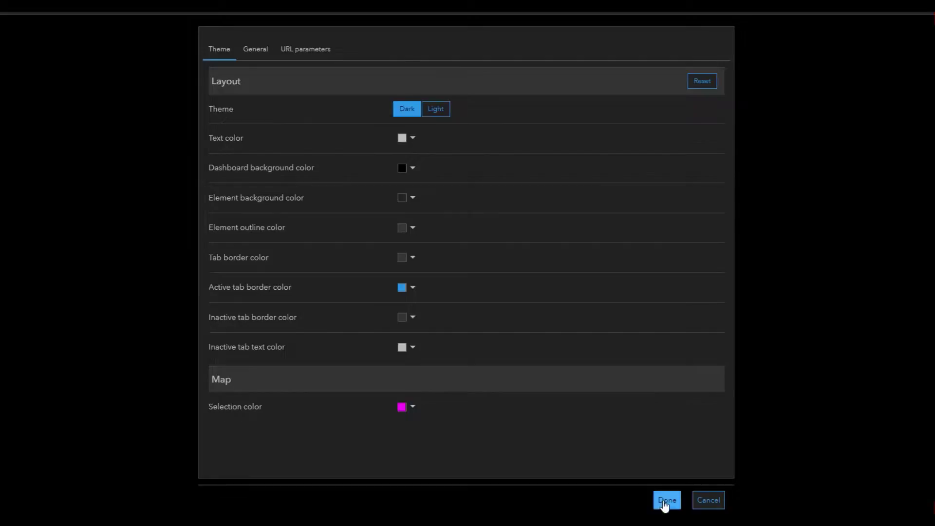
Apply the Dark dashboard theme and add a ChicagoCrimes__2001_to_Present chart with grouped values by Date_Converted
click(667, 500)
click(721, 126)
click(246, 150)
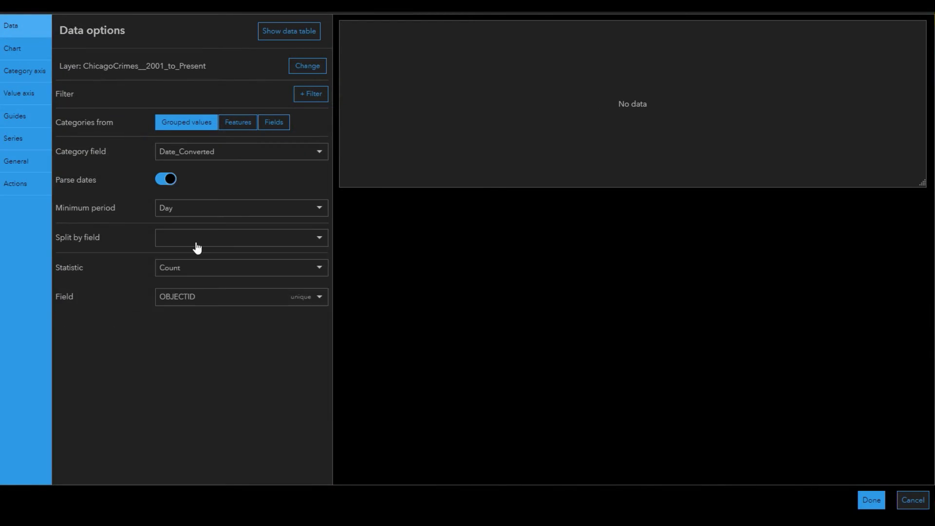
click(239, 151)
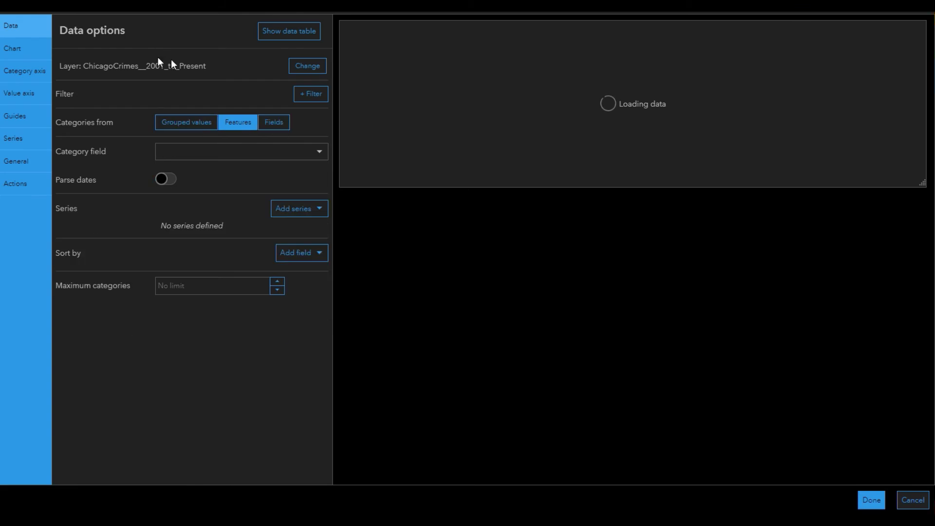
click(238, 151)
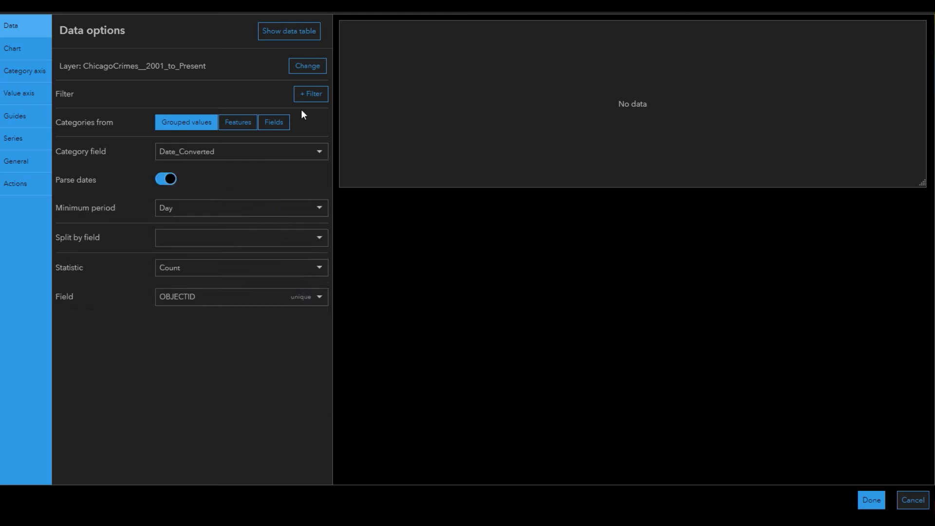
Filter the chart to Date_Converted values from last year and give its line series a translucent red fill
click(311, 94)
click(134, 311)
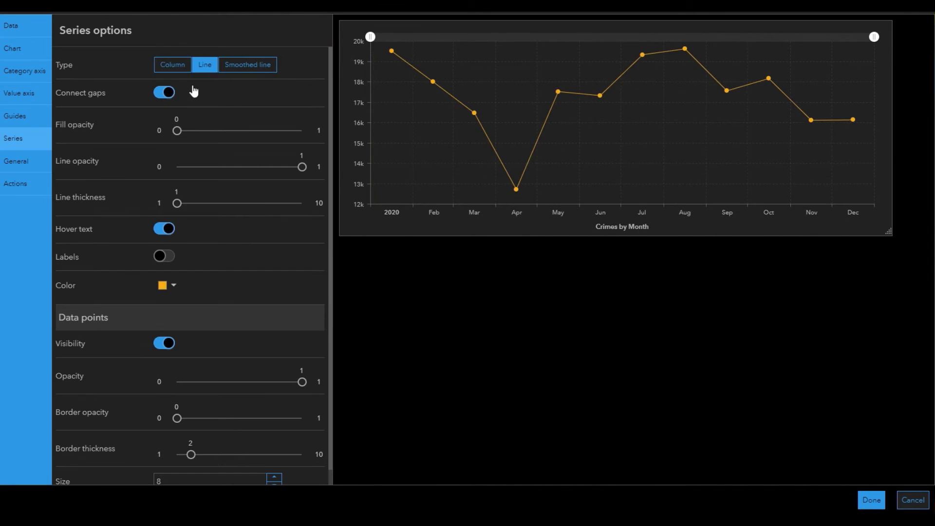
drag(177, 130, 202, 131)
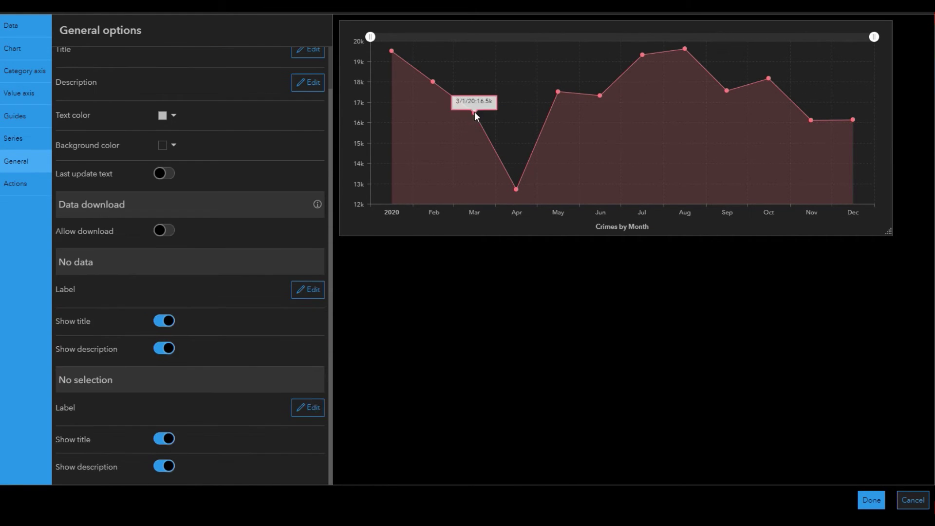
click(29, 54)
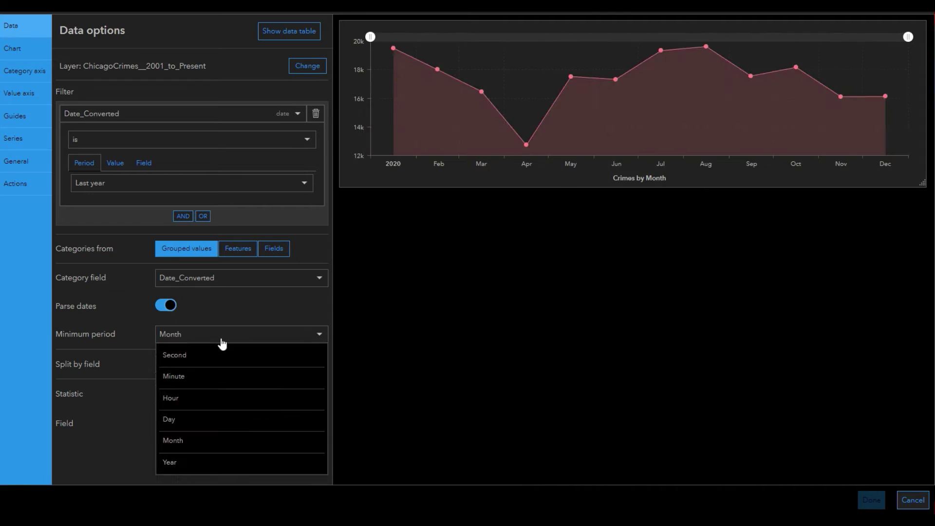
Set the copied time chart's minimum period to Day, and group the pie chart of this year's crimes by Primary Type
click(167, 417)
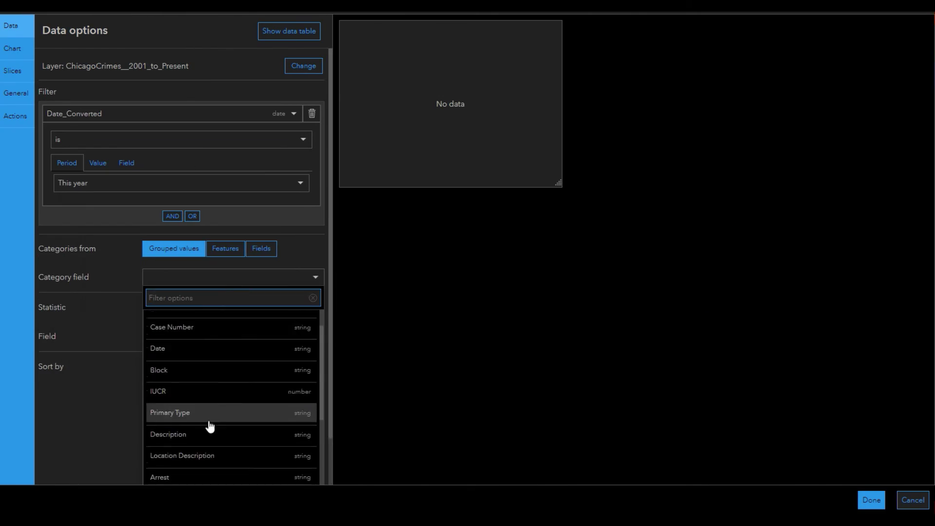
click(207, 416)
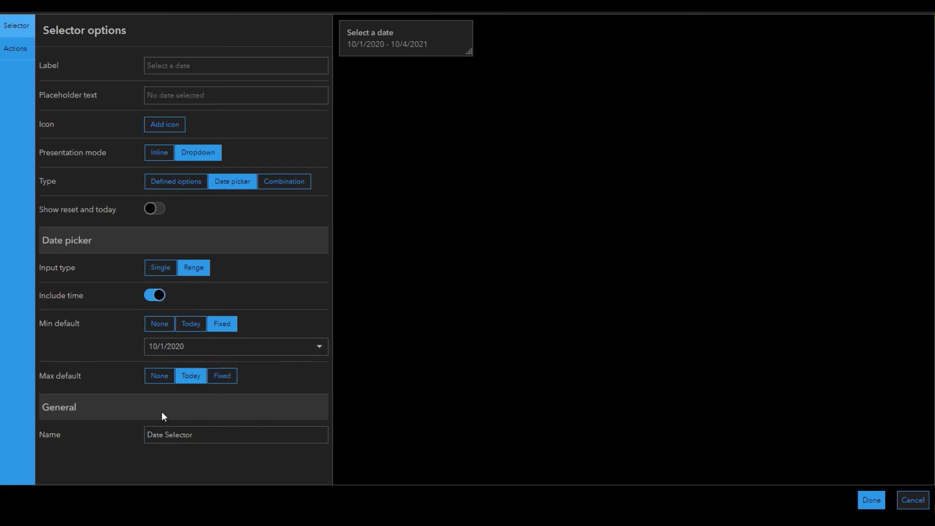
Open the date range selector's actions and add another filter target to the category selector's actions
click(19, 59)
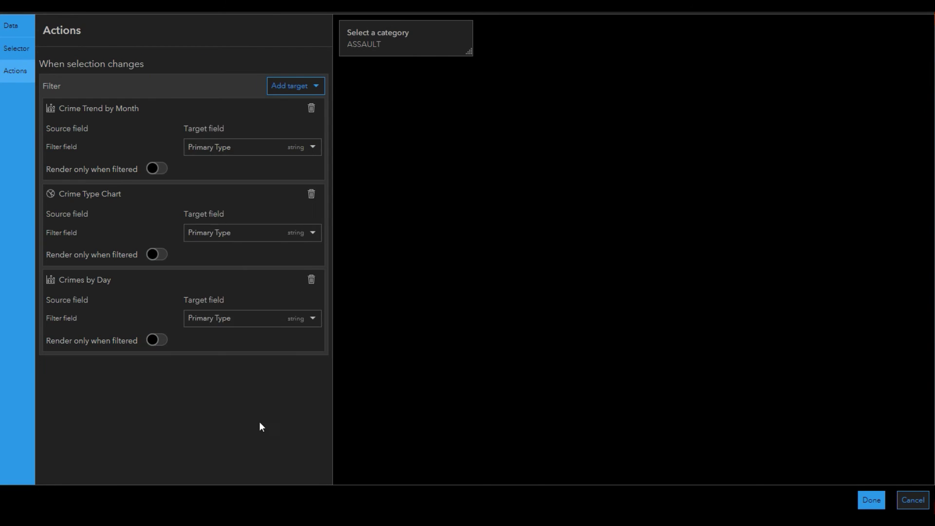
click(296, 86)
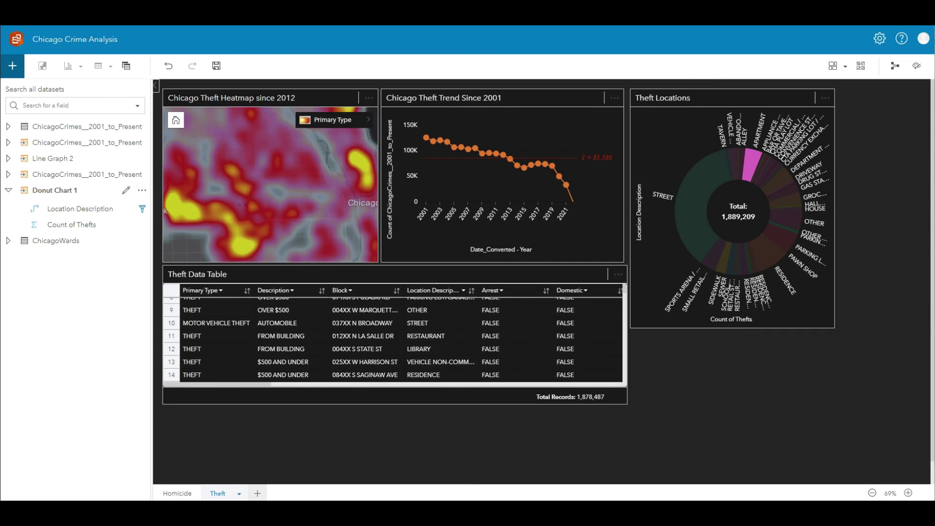
Switch to the Homicide page of the Chicago Crime Analysis workbook and examine its map, yearly trend and murder locations chart
click(177, 494)
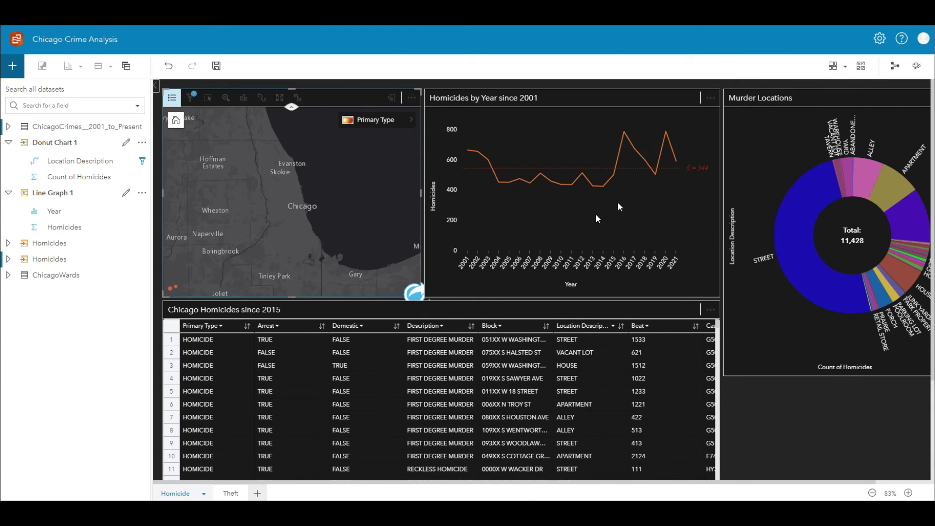
mouse_move(912, 282)
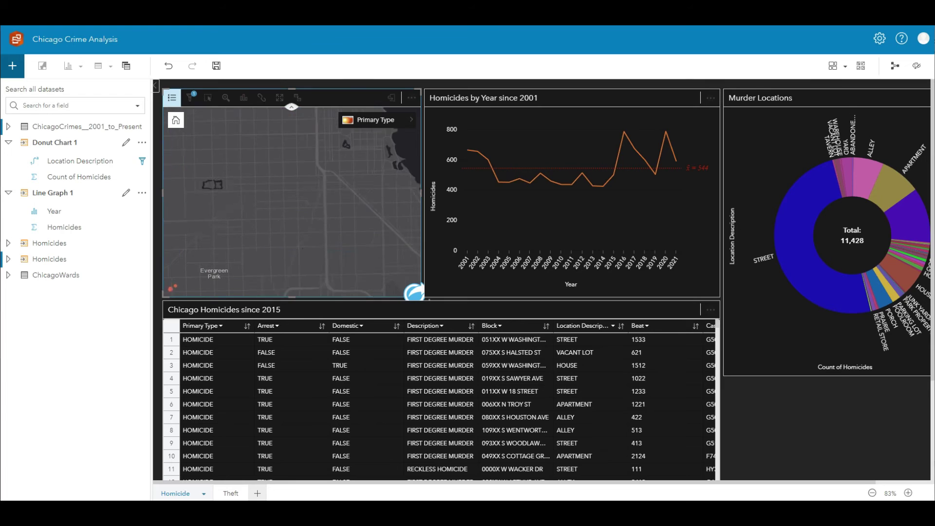
mouse_move(883, 295)
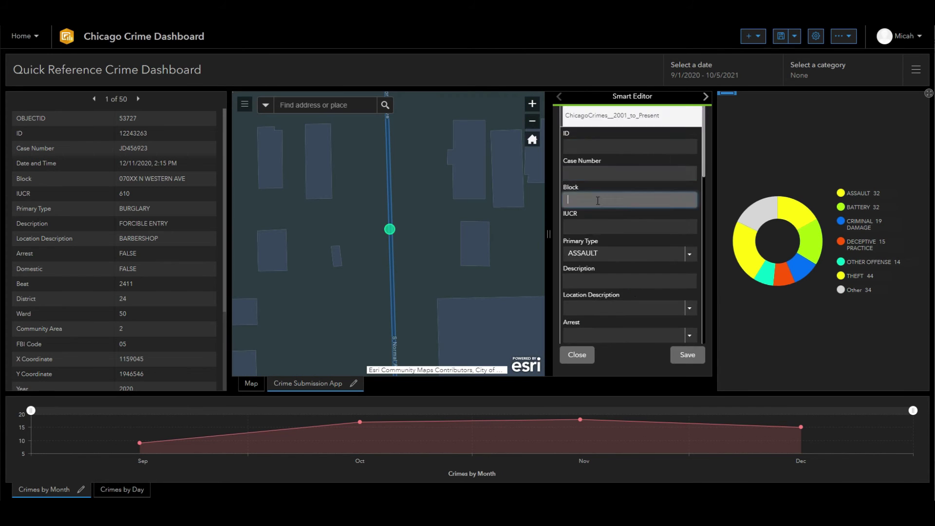
Enter RES for the location description of the new assault record in the Crime Submission App, and return to the dashboard map
scroll(629, 219, down, 3)
text(RES)
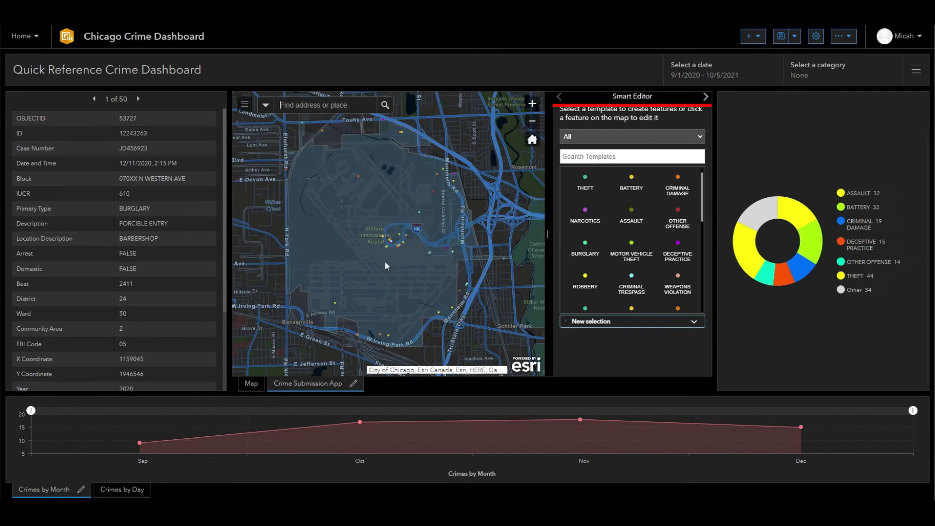
click(378, 291)
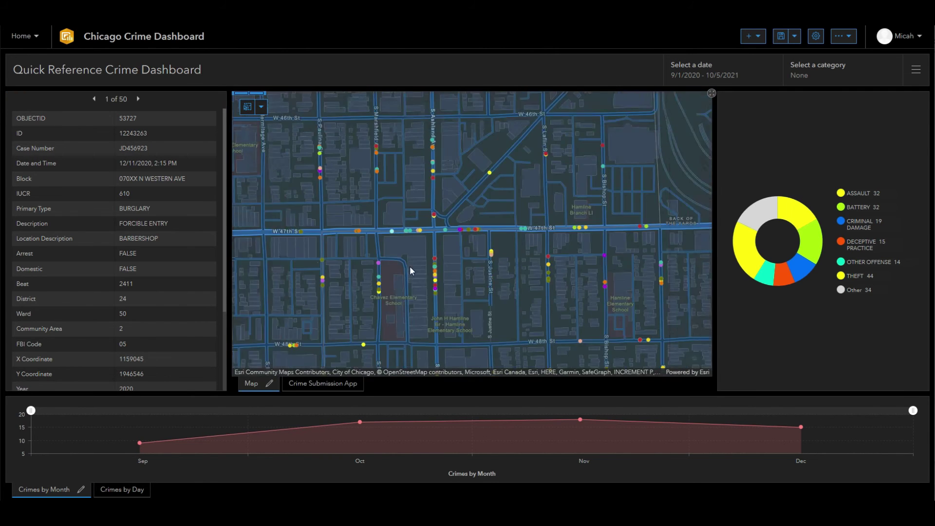